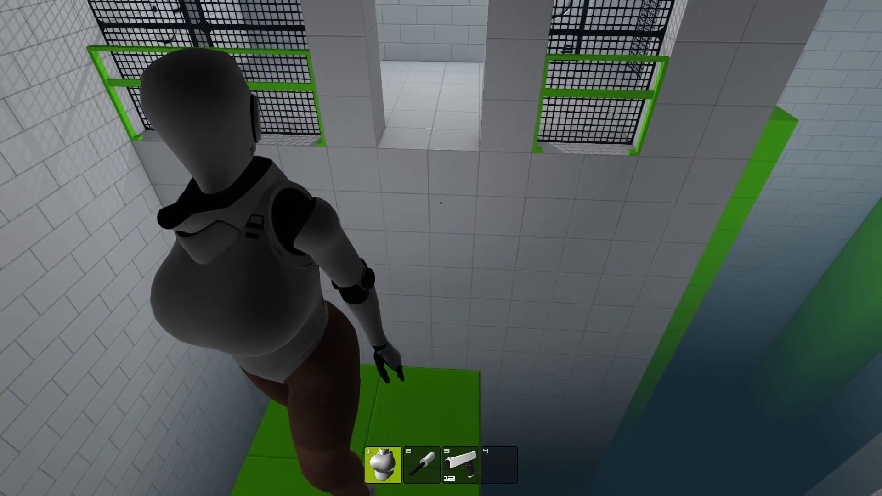
pyautogui.press('w')
pyautogui.press('w')
pyautogui.press('w')
pyautogui.press('w')
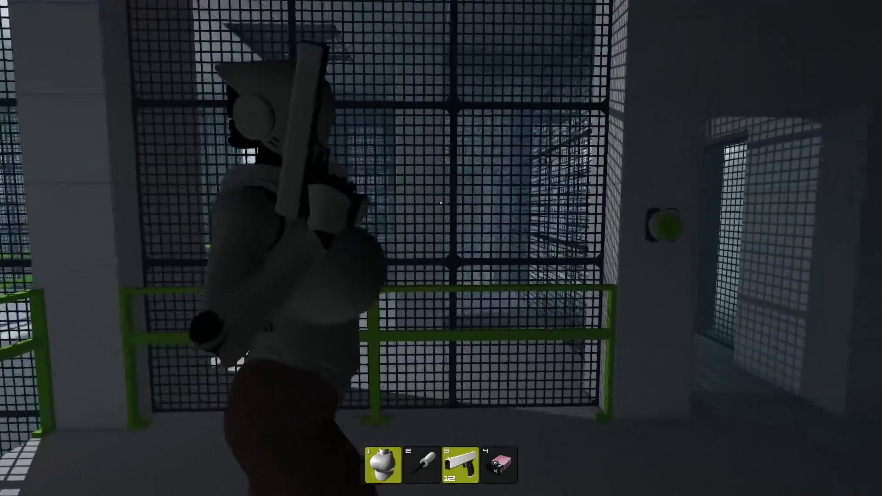
pyautogui.press('w')
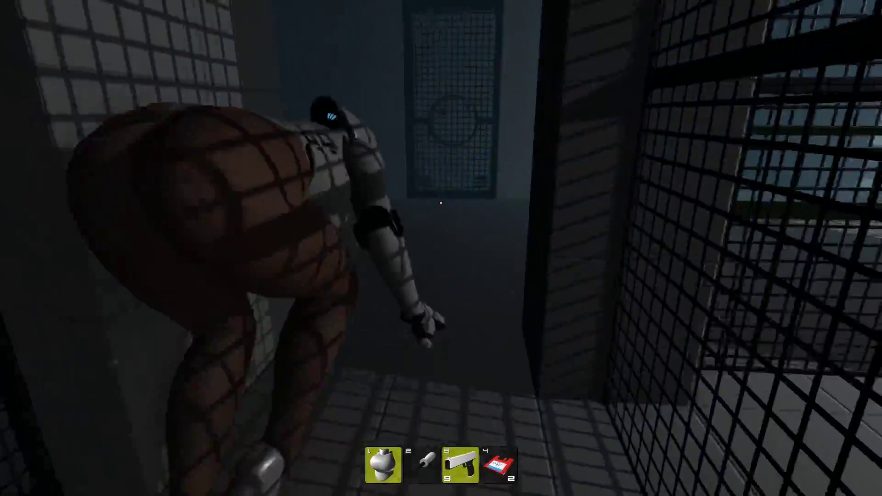
pyautogui.press('w')
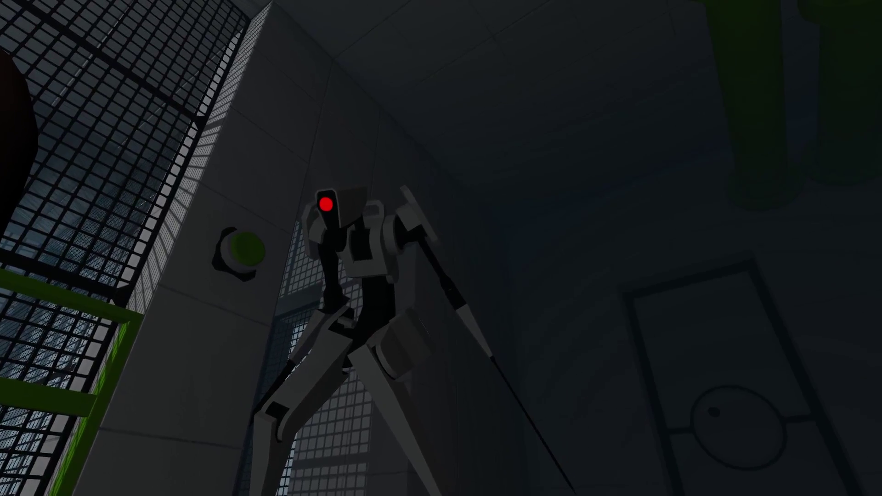
pyautogui.press('Escape')
pyautogui.click(101, 133)
pyautogui.click(159, 144)
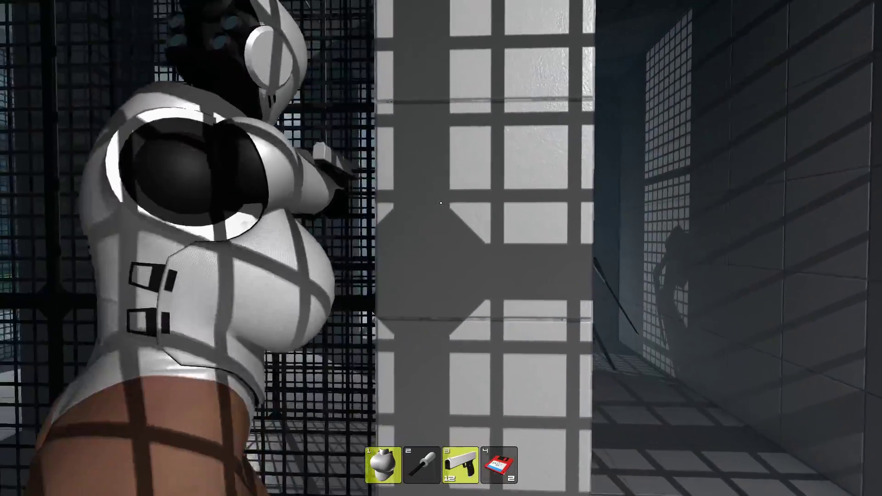
pyautogui.press('d')
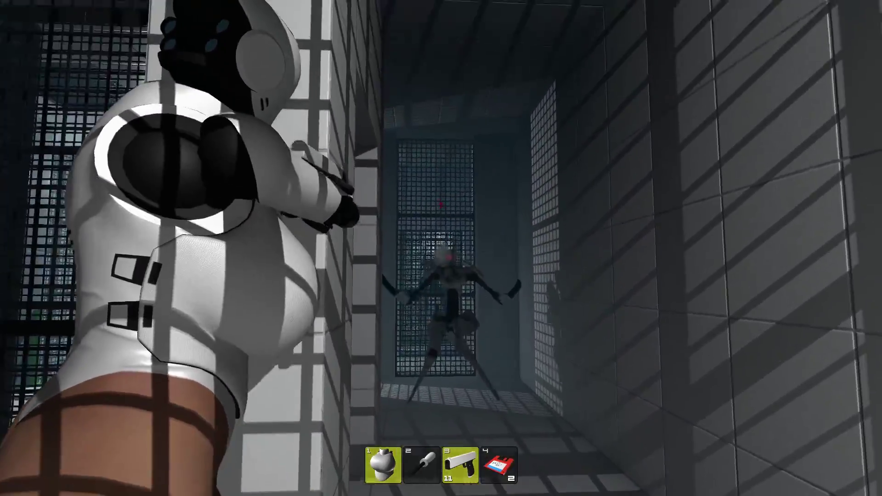
pyautogui.click(441, 249)
pyautogui.press('w')
pyautogui.press('w')
pyautogui.press('a')
pyautogui.press('a')
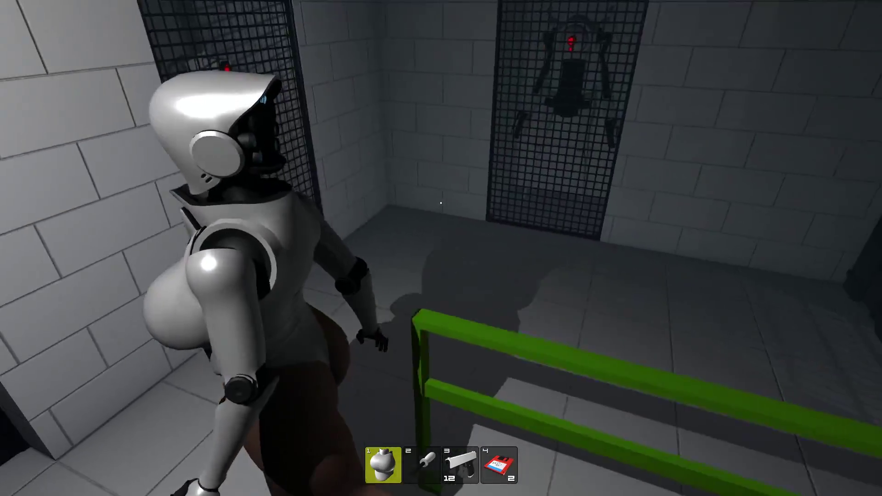
pyautogui.press('w')
pyautogui.press('w')
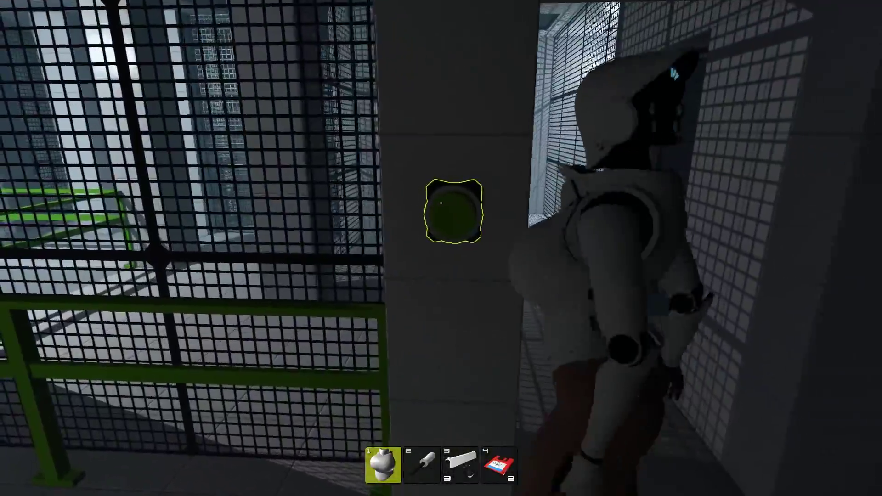
pyautogui.click(453, 211)
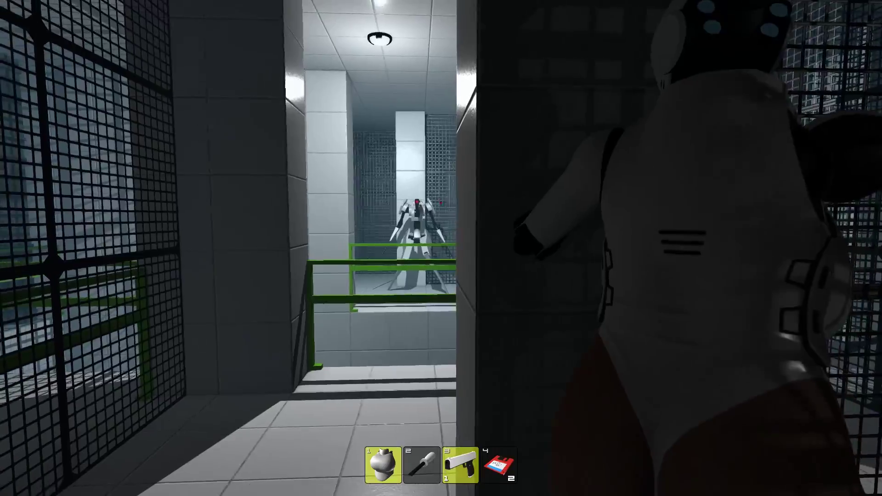